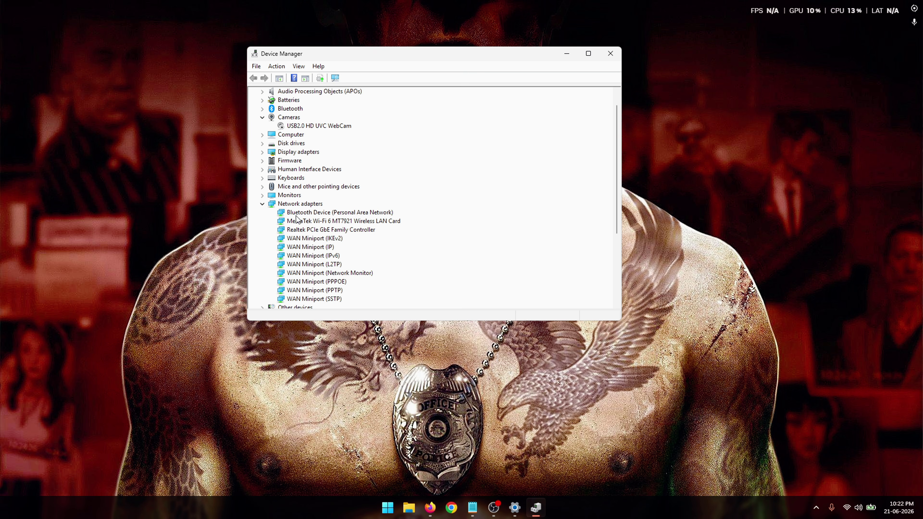
# Open the advanced properties of the MediaTek Wi-Fi 6 MT7921 Wireless LAN Card under Network adapters.
pyautogui.scroll(-1, 381, 153)
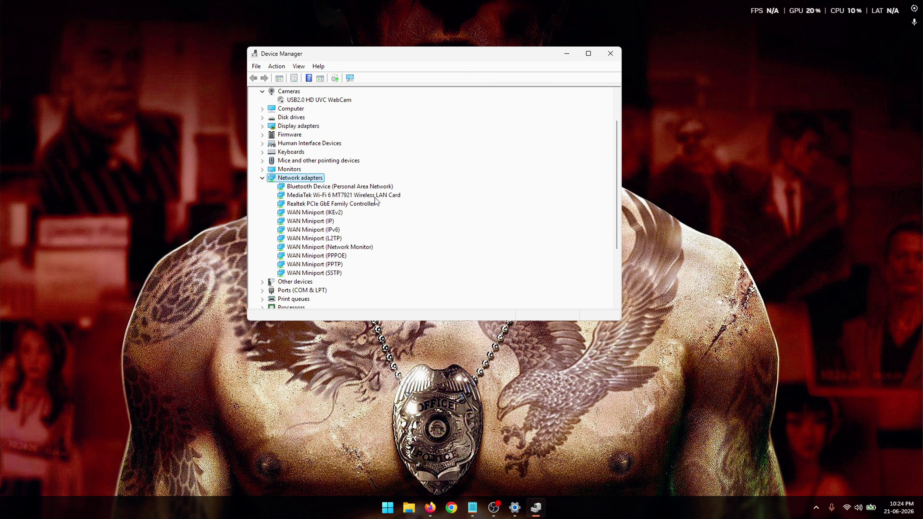
pyautogui.click(351, 196)
pyautogui.doubleClick(350, 196)
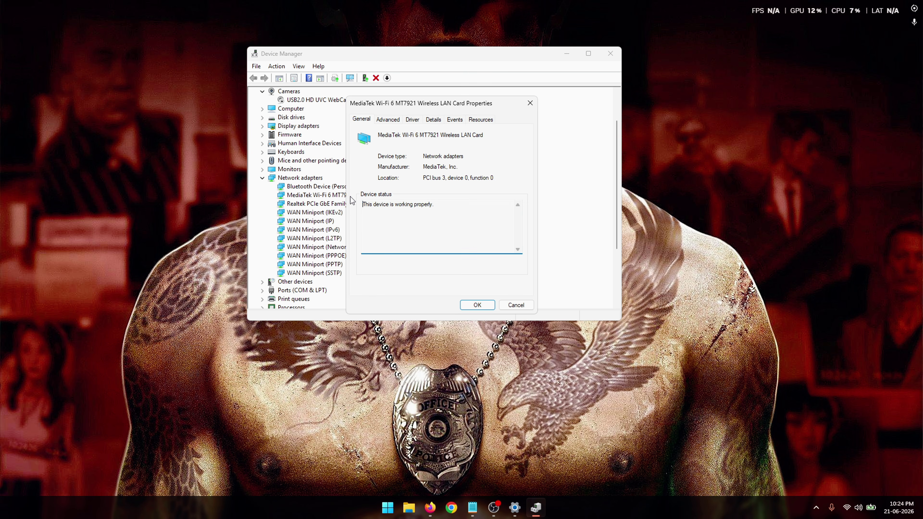
pyautogui.click(384, 97)
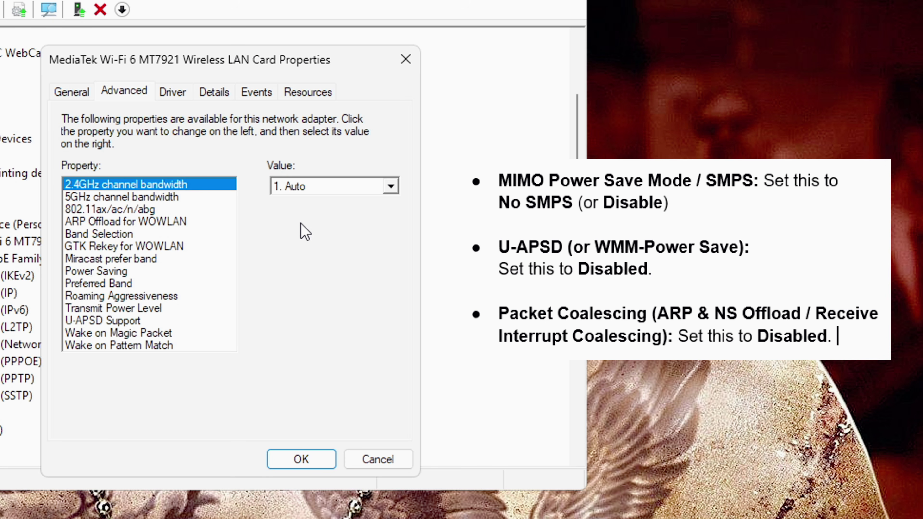
# Set the Wi-Fi card's Roaming Aggressiveness to "2. Lowest" and apply the change.
pyautogui.click(168, 309)
pyautogui.click(315, 187)
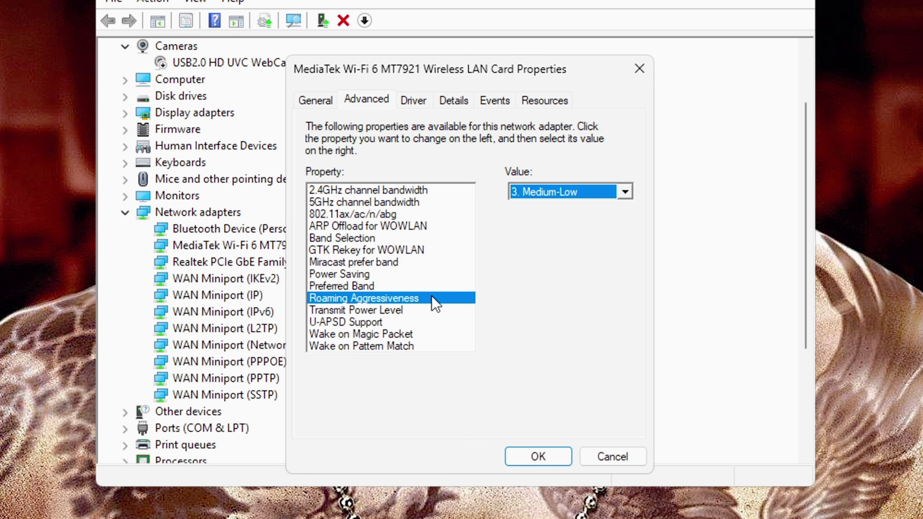
pyautogui.click(577, 192)
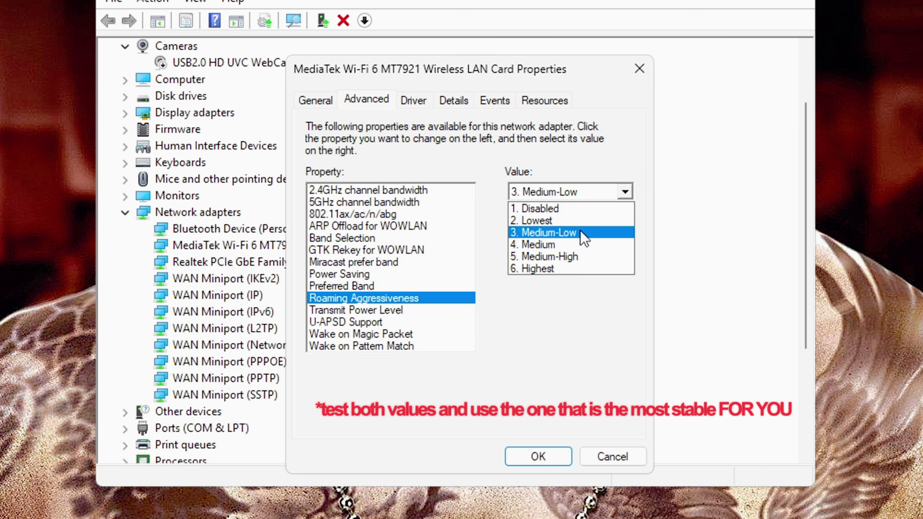
pyautogui.click(595, 221)
pyautogui.click(537, 456)
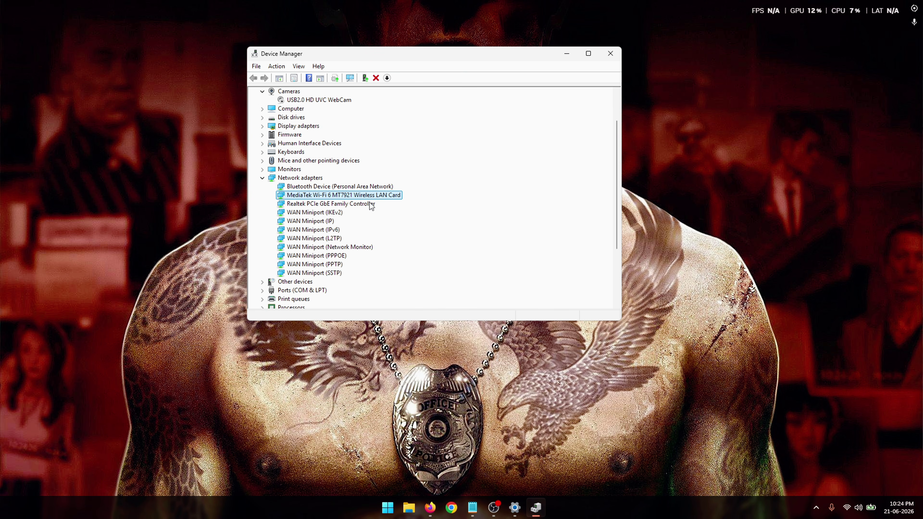
# Review the Realtek PCIe GbE Family Controller's advanced properties, including Interrupt Moderation, Large Send Offload v2 (IPv4) and the TCP and UDP Checksum Offloads (IPv4).
pyautogui.doubleClick(352, 204)
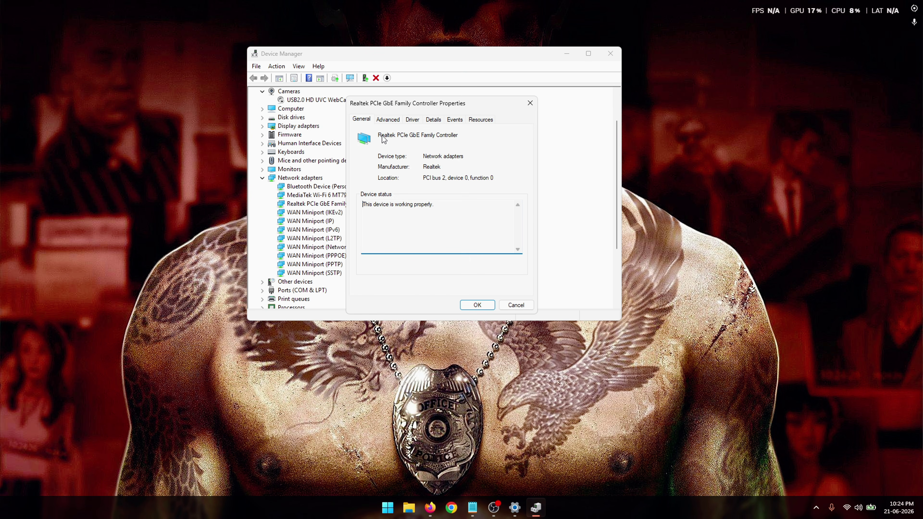
pyautogui.click(388, 119)
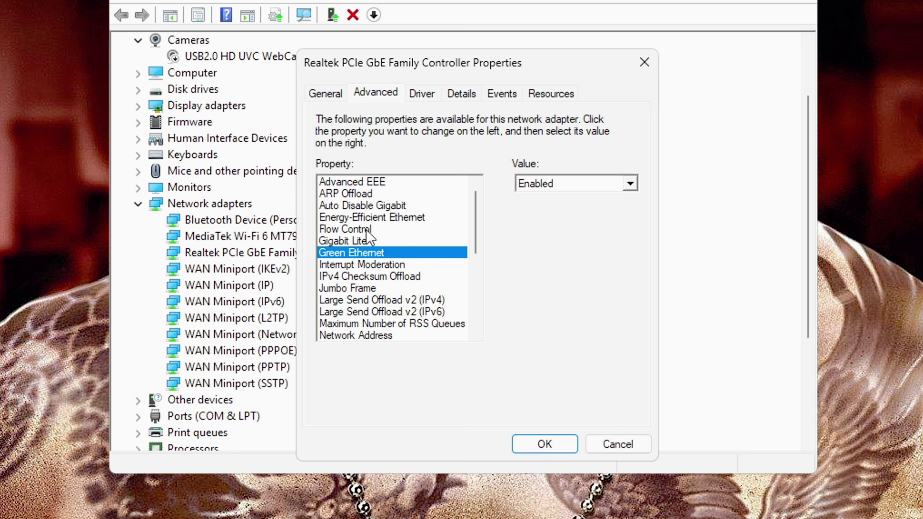
pyautogui.click(120, 229)
pyautogui.click(440, 264)
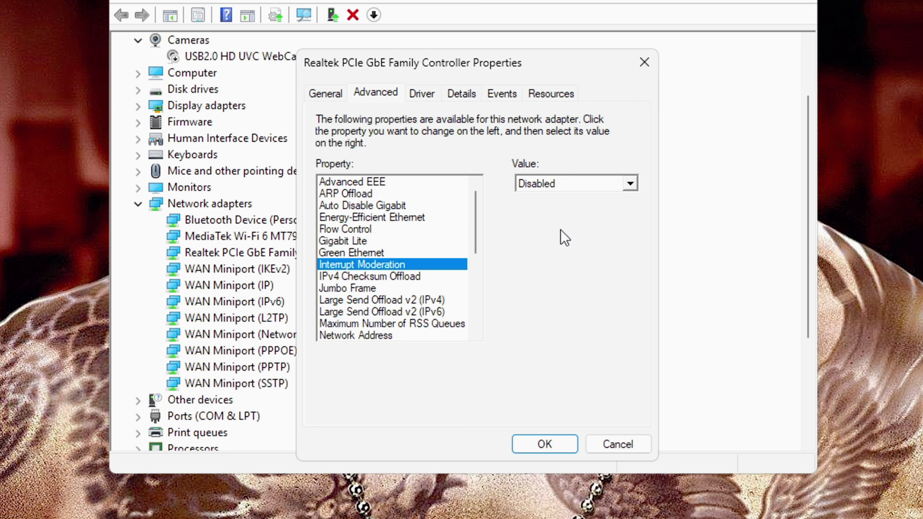
pyautogui.click(437, 301)
pyautogui.scroll(-6, 443, 237)
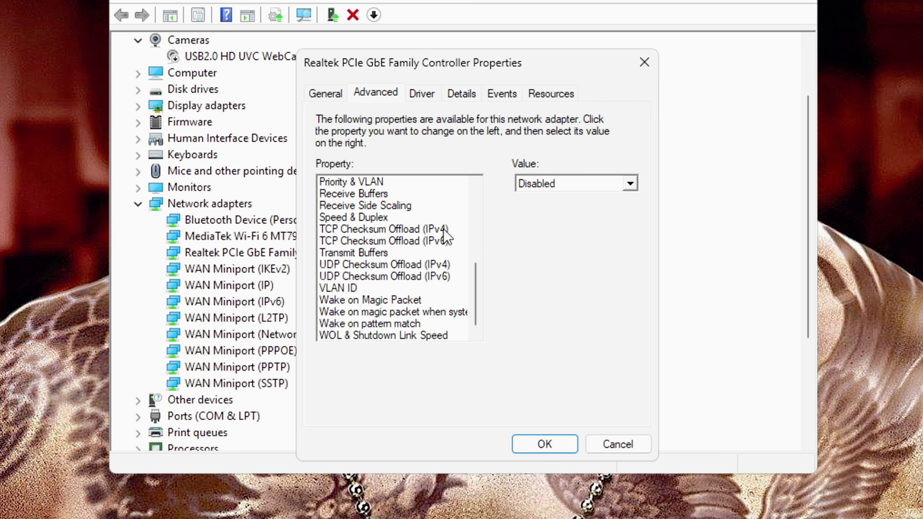
pyautogui.click(437, 229)
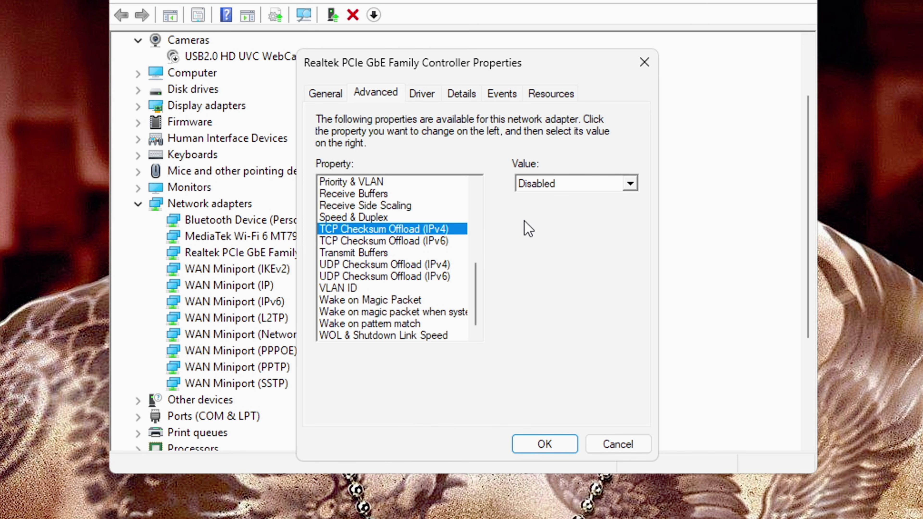
pyautogui.click(463, 264)
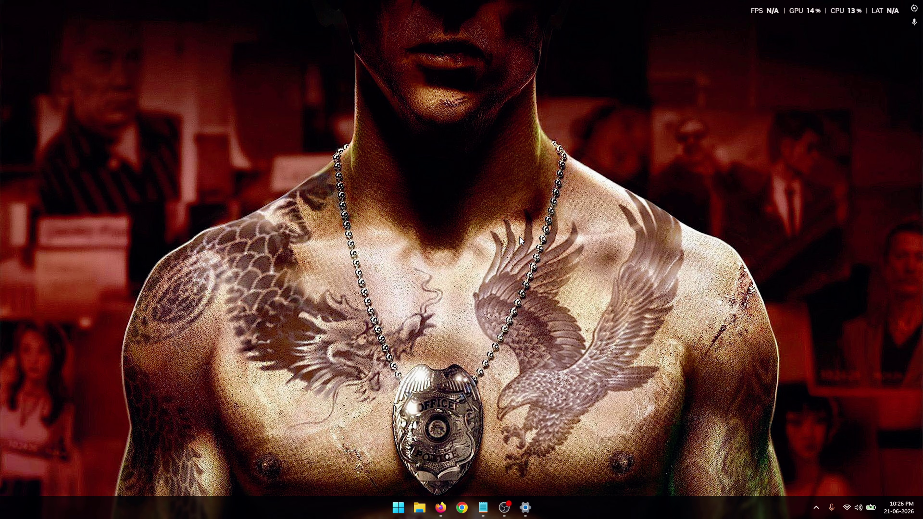
# Open Command Prompt as administrator and allow it to make changes.
pyautogui.press('super')
pyautogui.write('cmd')
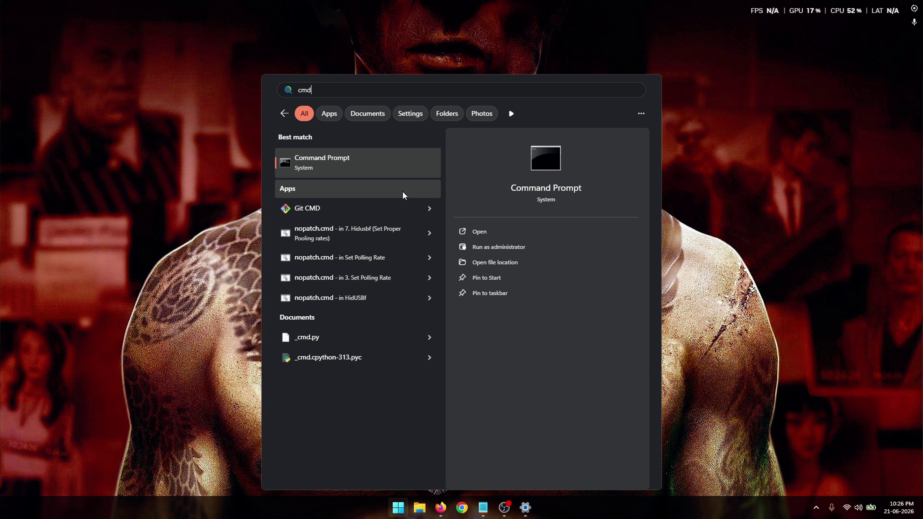
pyautogui.rightClick(356, 166)
pyautogui.click(375, 176)
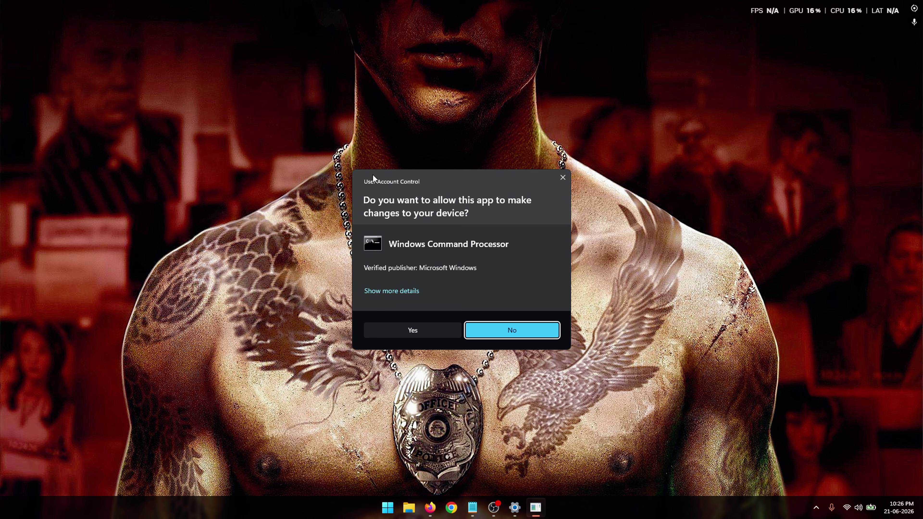
pyautogui.click(426, 334)
# Run the Notepad commands "netsh int tcp set global rss=enabled" and "netsh int tcp set global rsc=disabled" one at a time, and close Command Prompt.
pyautogui.hotkey('alt', 'Tab')
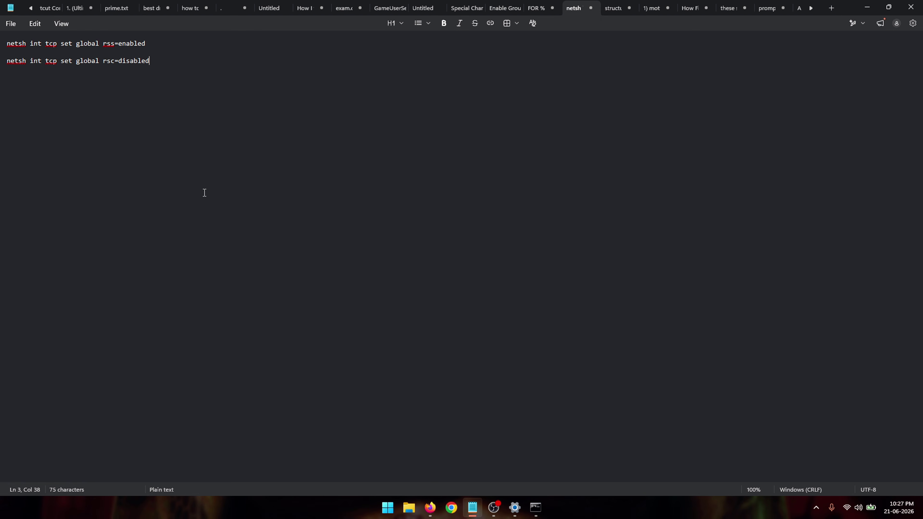
pyautogui.moveTo(154, 46); pyautogui.dragTo(1, 39)
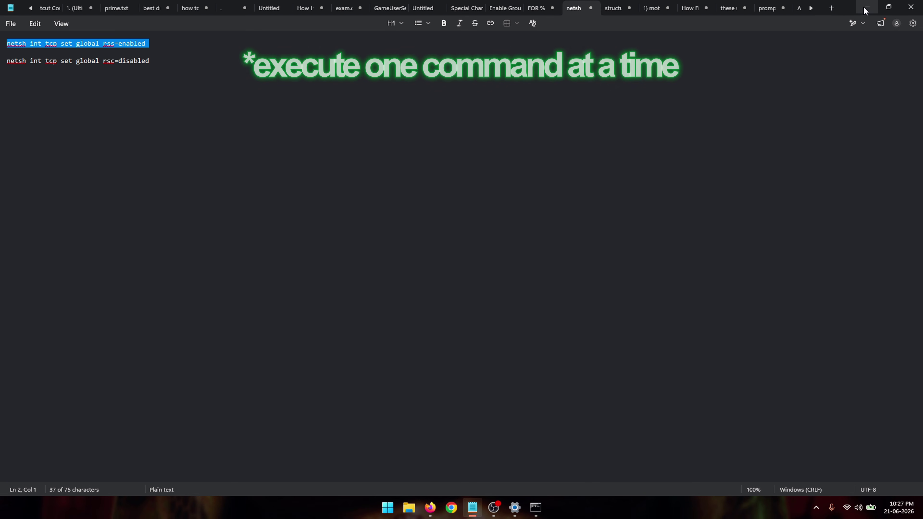
pyautogui.hotkey('alt', 'Tab')
pyautogui.click(334, 165)
pyautogui.rightClick(334, 167)
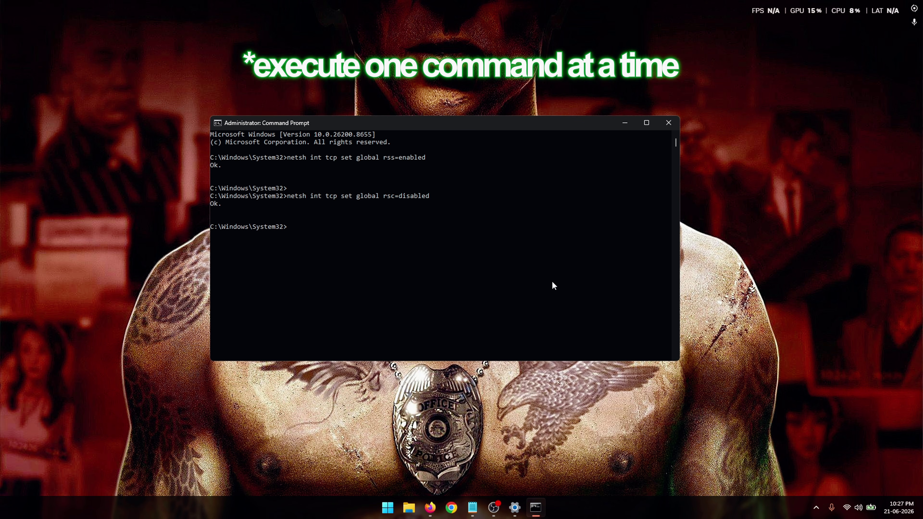
pyautogui.click(669, 122)
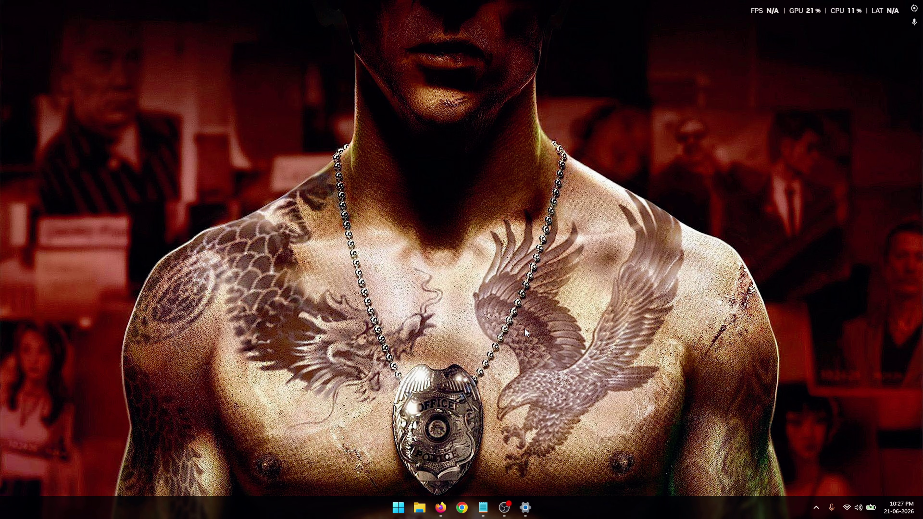
# Open Registry Editor with a search for regedit and allow it to make changes.
pyautogui.press('super')
pyautogui.write('reg')
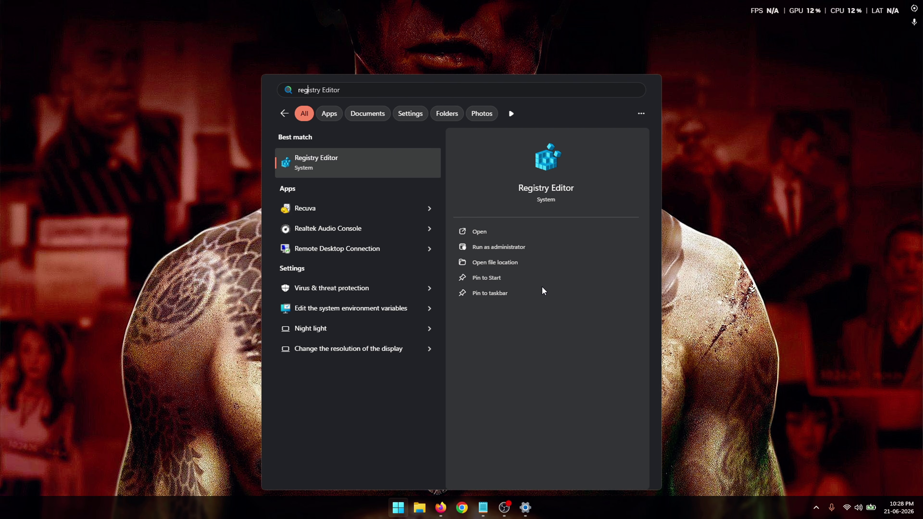
pyautogui.write('edit')
pyautogui.press('Return')
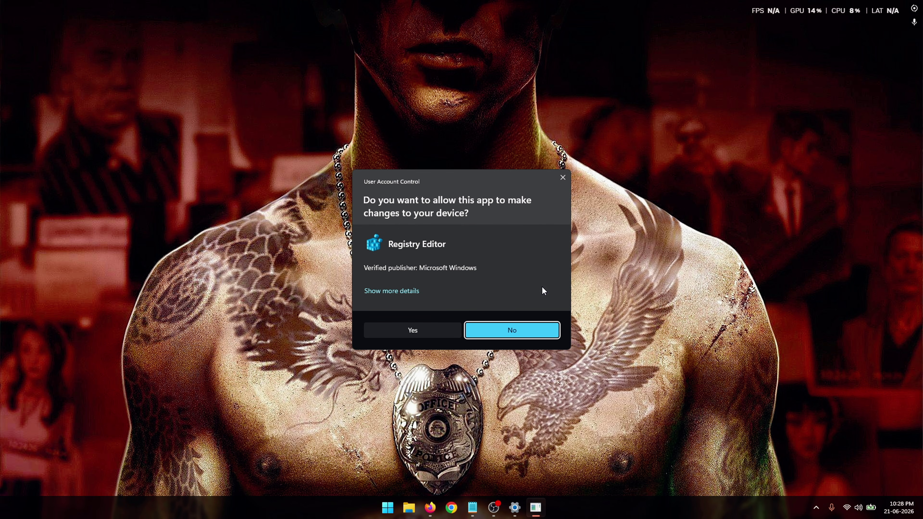
pyautogui.click(446, 331)
# Go to the registry key HKEY_LOCAL_MACHINE\SOFTWARE\Microsoft\Windows NT\CurrentVersion\Multimedia\SystemProfile.
pyautogui.click(381, 92)
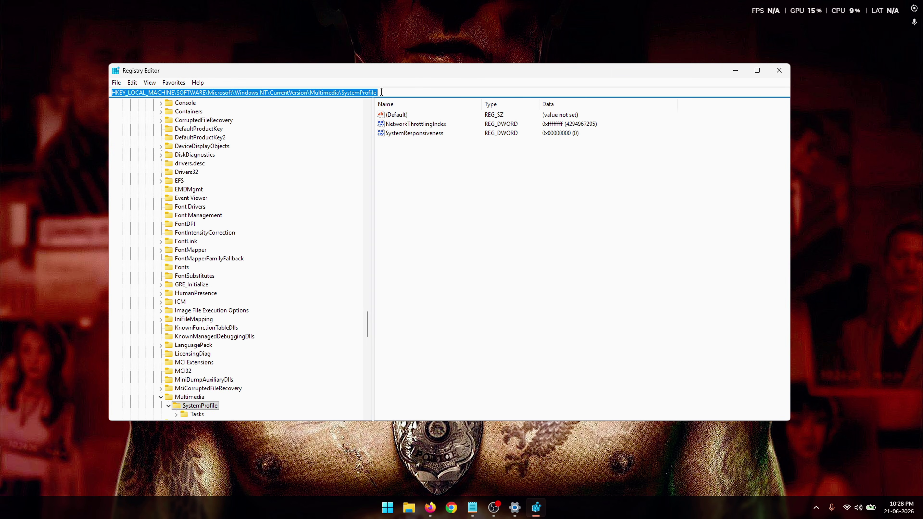
pyautogui.click(381, 92)
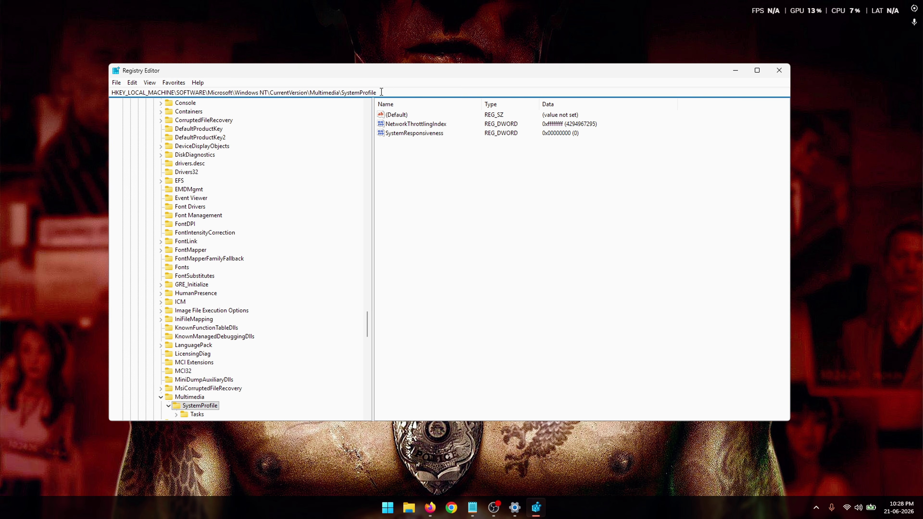
pyautogui.press('Return')
pyautogui.click(573, 238)
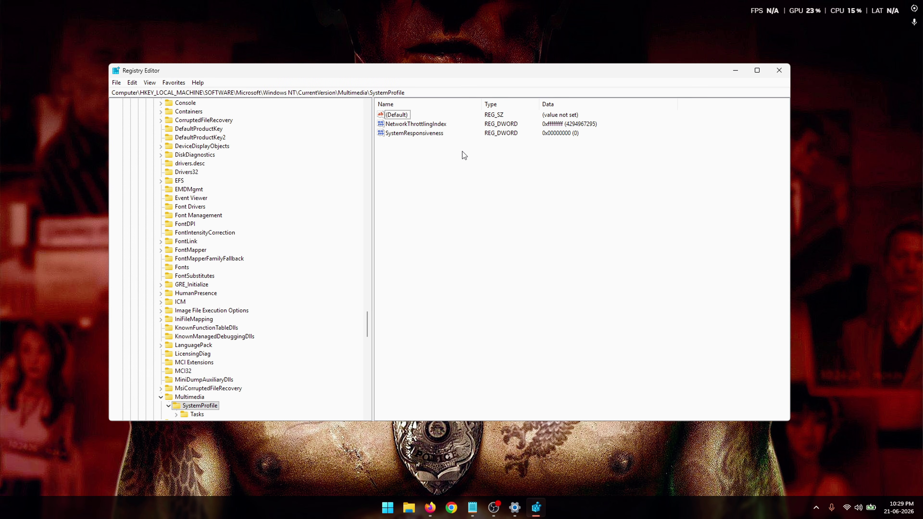
# Set NetworkThrottlingIndex to hexadecimal ffffffff and close Registry Editor.
pyautogui.doubleClick(449, 123)
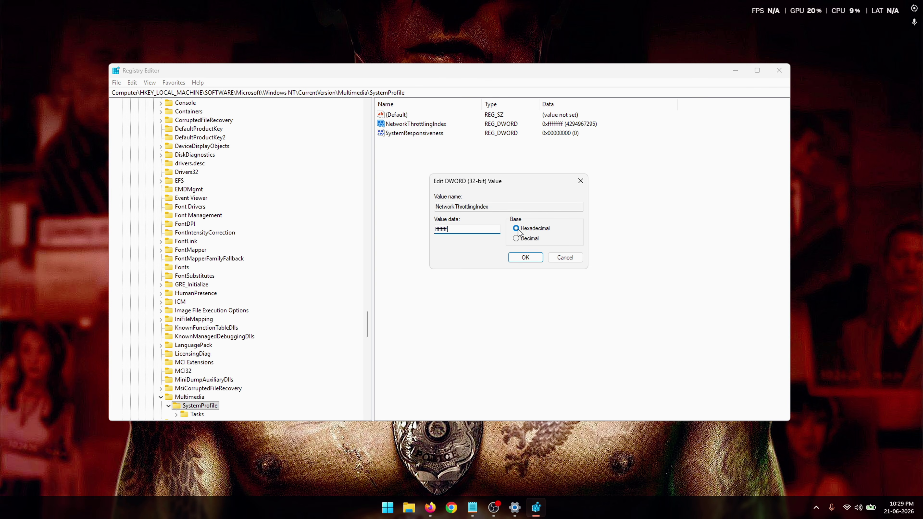
pyautogui.click(526, 257)
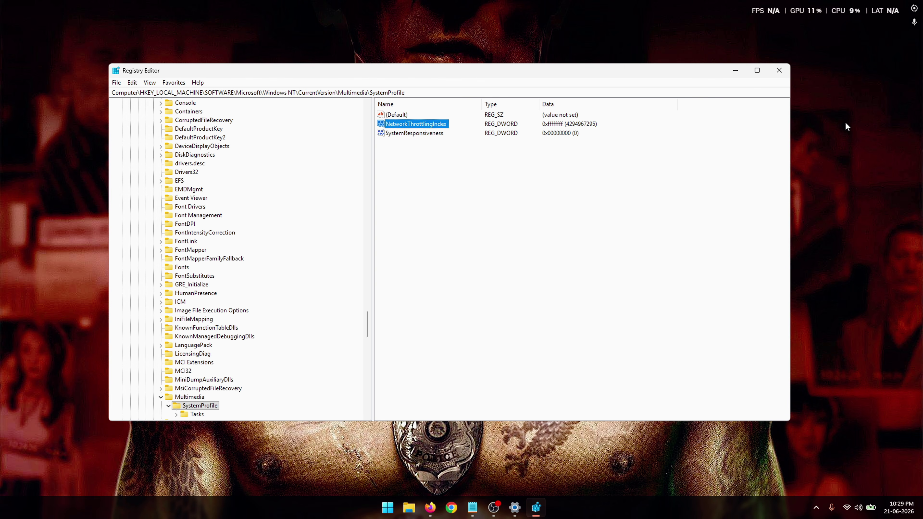
pyautogui.click(775, 69)
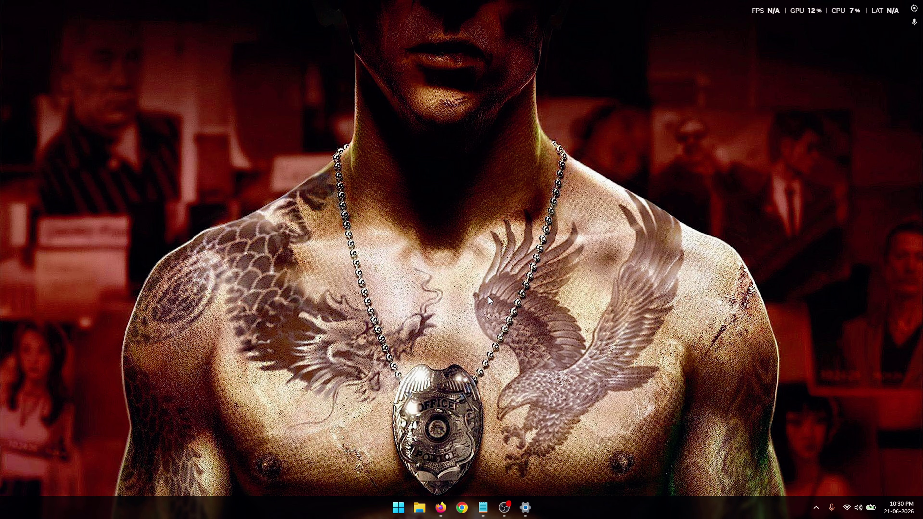
# Launch gpedit.msc through the Run dialog.
pyautogui.press('super+r')
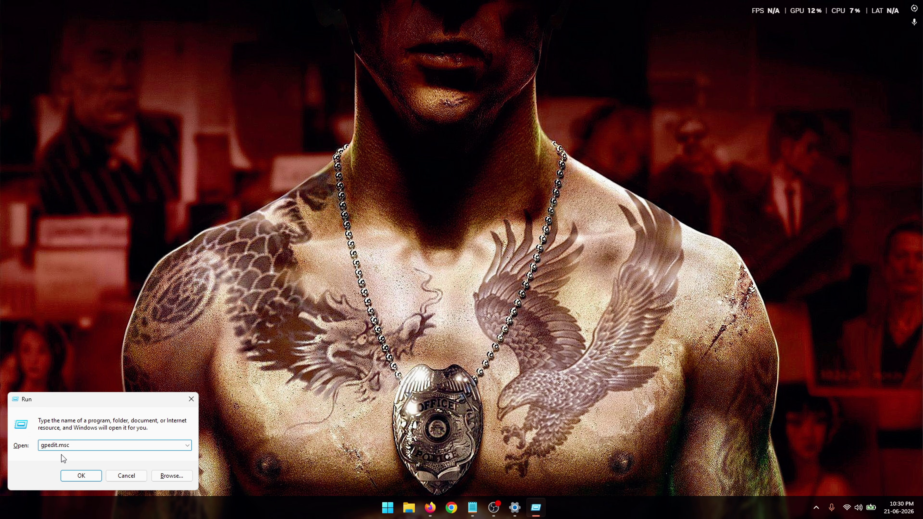
pyautogui.click(94, 476)
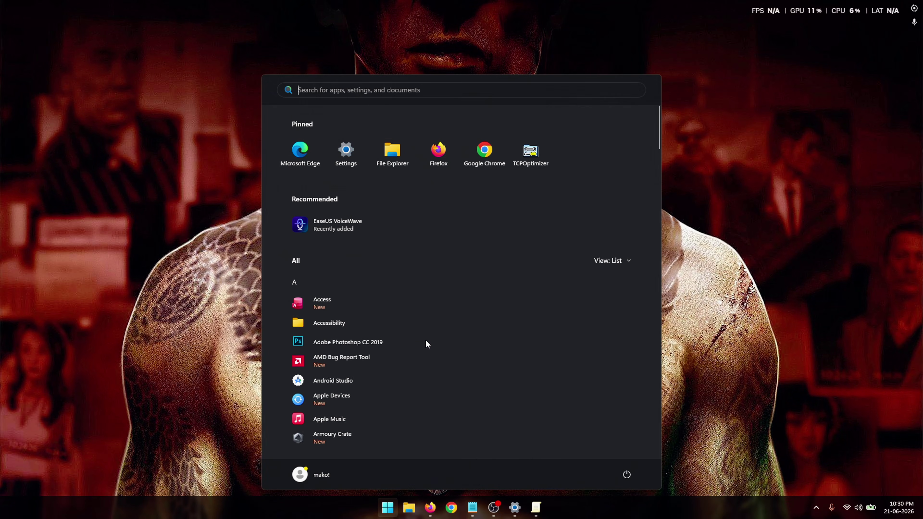
# Search for cmd and start Command Prompt with administrator rights.
pyautogui.write('cmd')
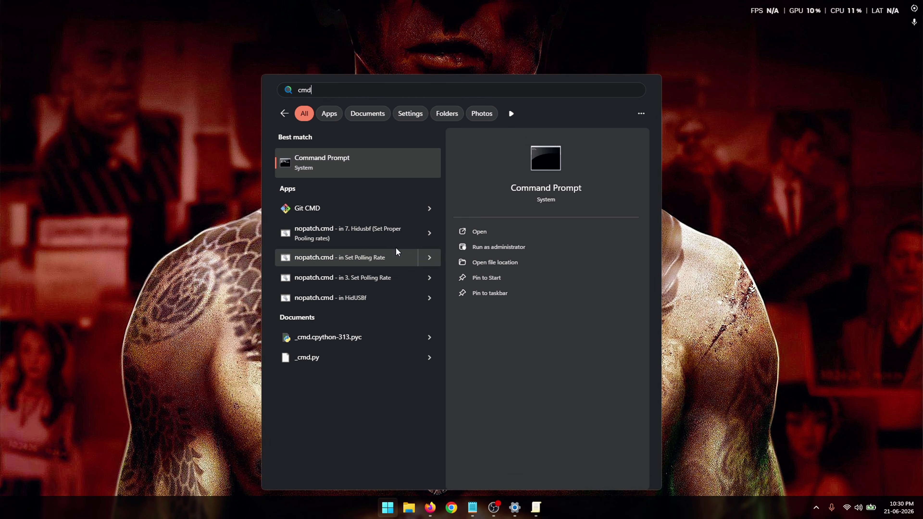
pyautogui.rightClick(336, 166)
pyautogui.click(388, 179)
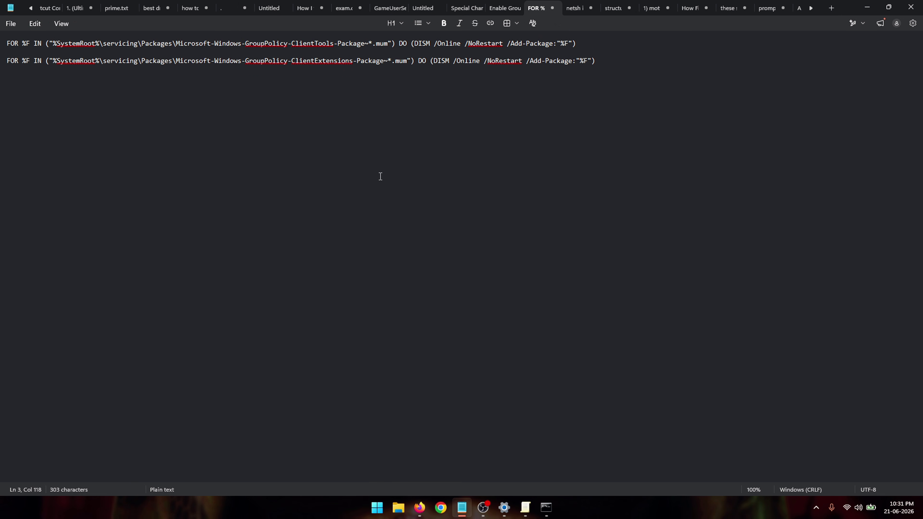
# Copy from Notepad and run FOR %F IN ("%SystemRoot%\servicing\Packages\Microsoft-Windows-GroupPolicy-ClientTools-Package~*.mum") DO (DISM /Online /NoRestart /Add-Package:"%F").
pyautogui.moveTo(604, 47); pyautogui.dragTo(13, 45)
pyautogui.moveTo(13, 44); pyautogui.dragTo(6, 45)
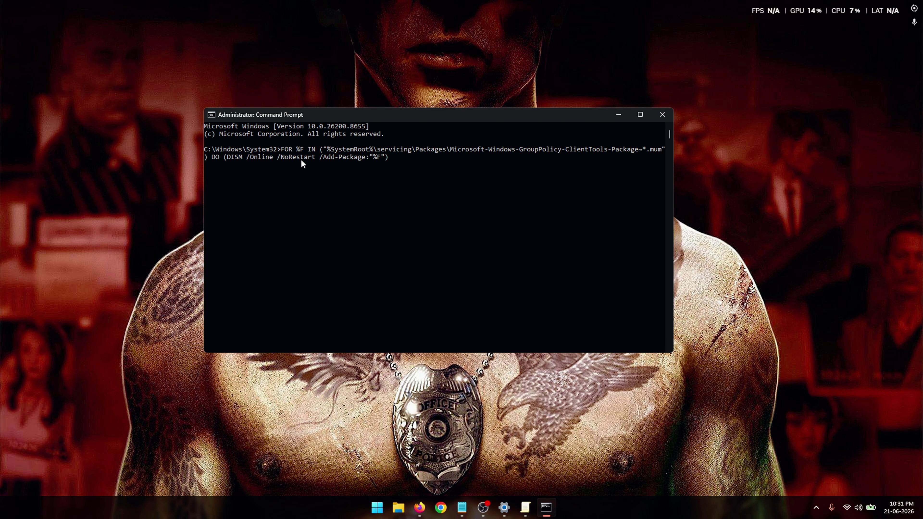
pyautogui.press('Return')
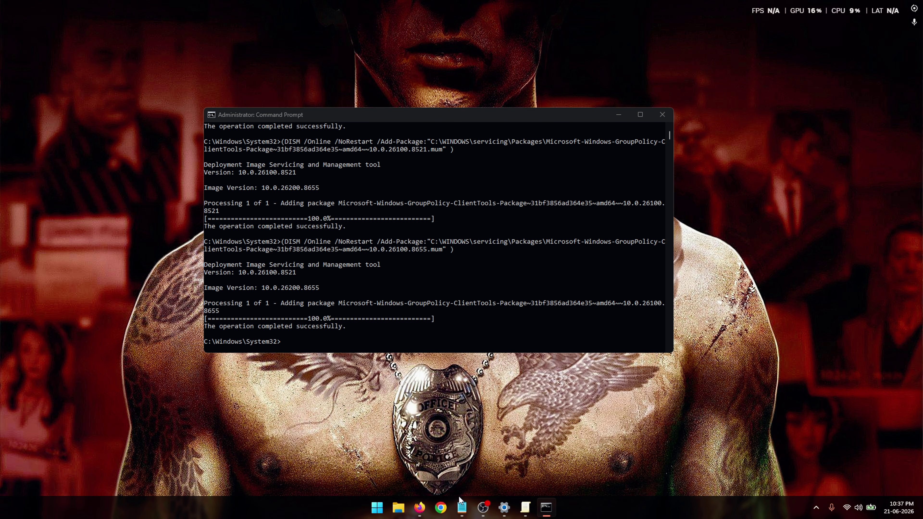
# Run the second DISM loop from Notepad, for the Microsoft-Windows-GroupPolicy-ClientExtensions-Package~*.mum packages, and close Command Prompt.
pyautogui.click(462, 507)
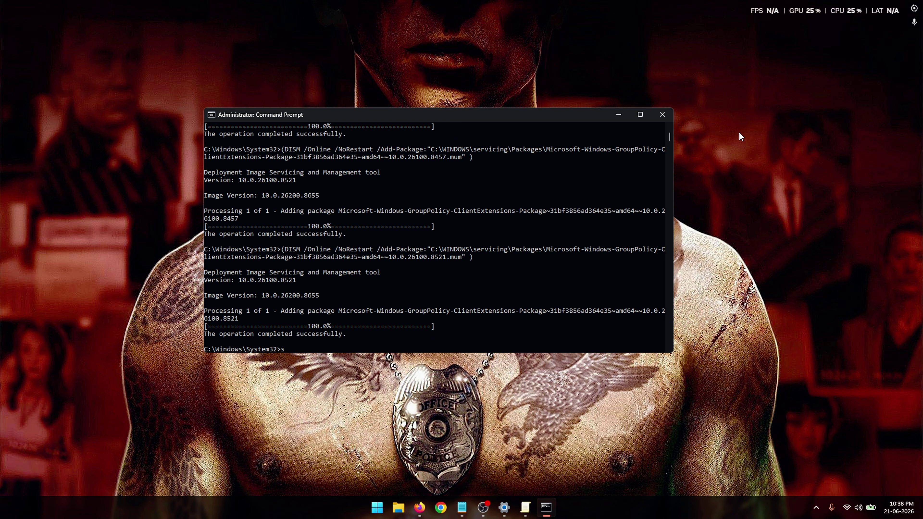
pyautogui.write('s')
pyautogui.click(662, 114)
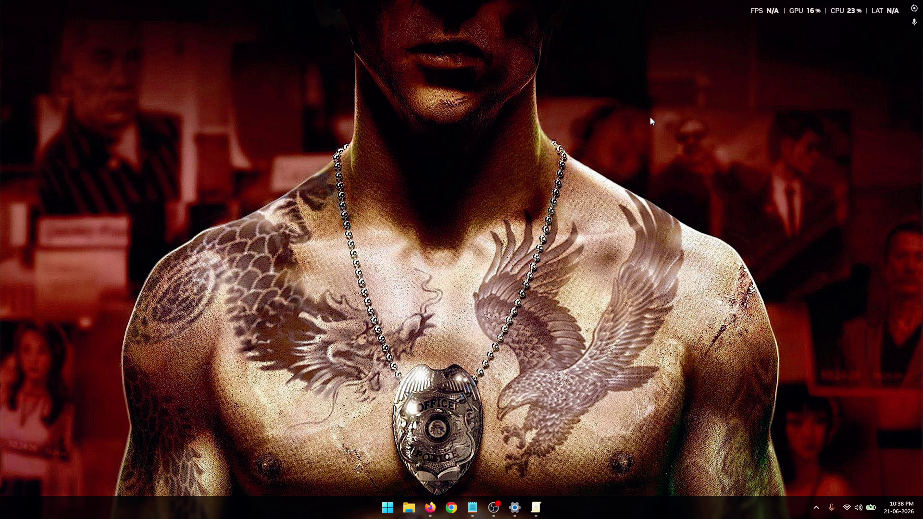
# Launch gpedit.msc through the Run dialog and widen the policy tree so its folder names are fully readable.
pyautogui.press('super+r')
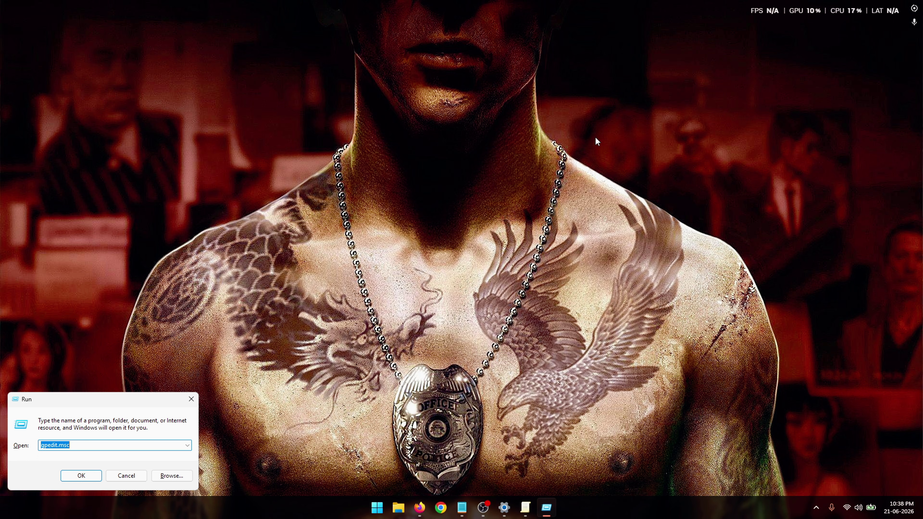
pyautogui.click(450, 236)
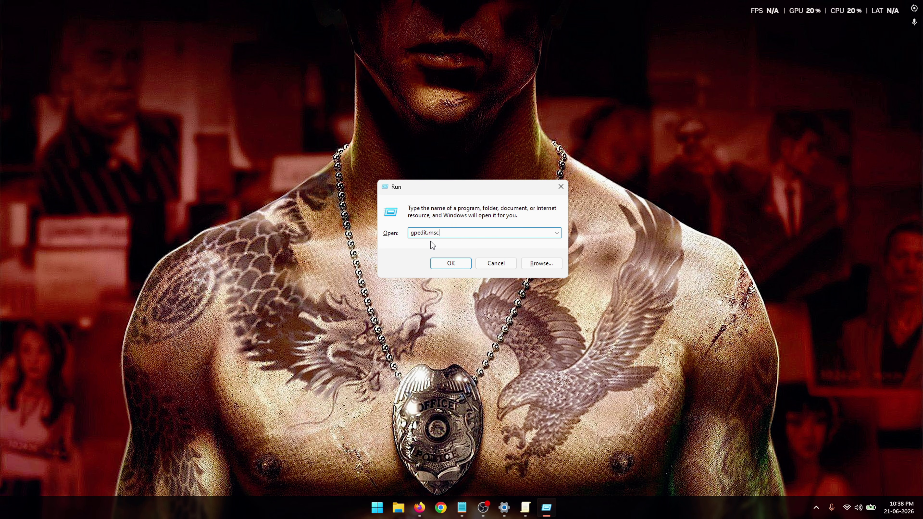
pyautogui.press('Return')
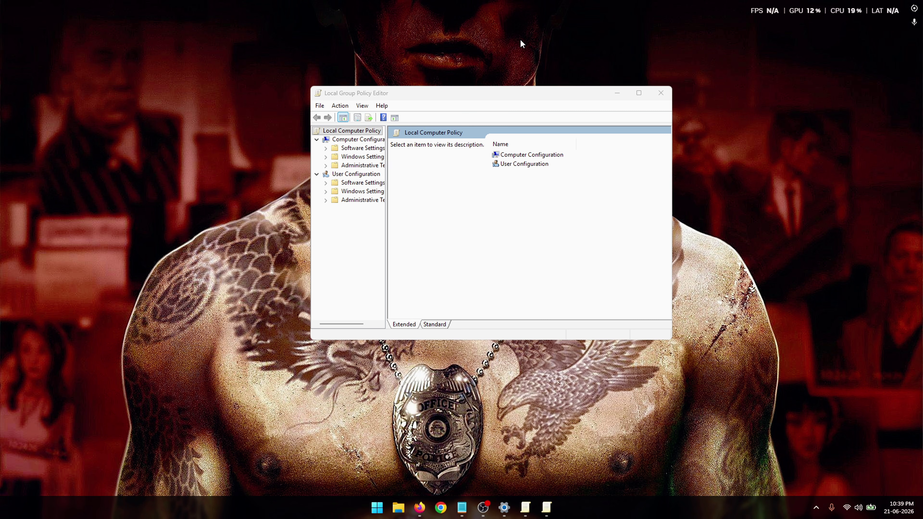
pyautogui.click(394, 97)
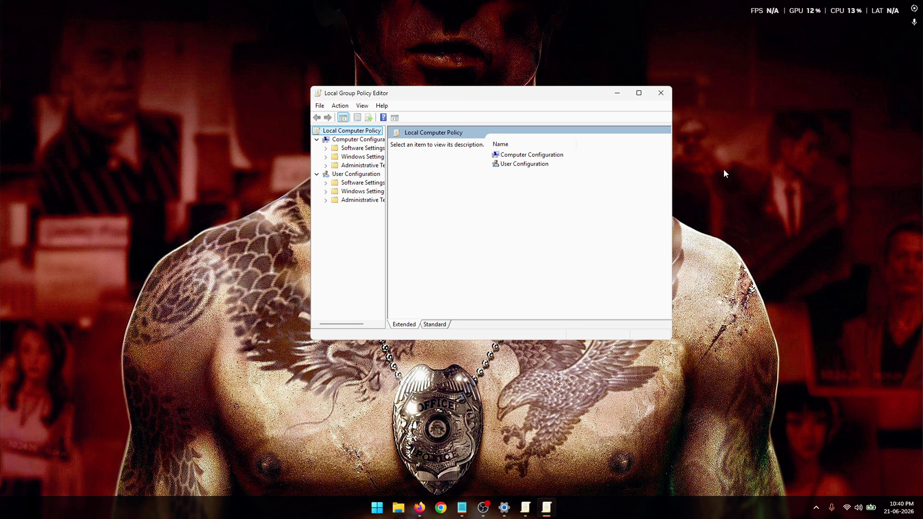
pyautogui.moveTo(386, 160); pyautogui.dragTo(451, 160)
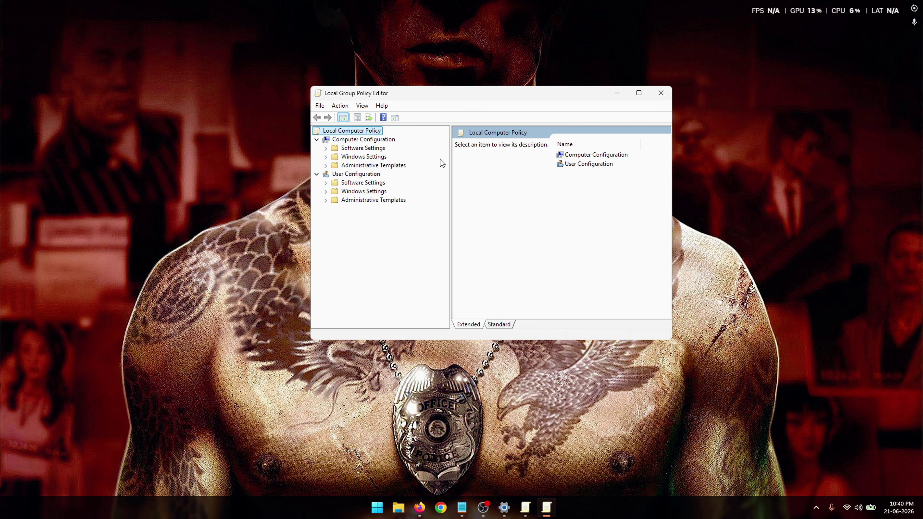
# Open the QoS Packet Scheduler folder under Computer Configuration, Administrative Templates, Network.
pyautogui.click(367, 142)
pyautogui.click(389, 167)
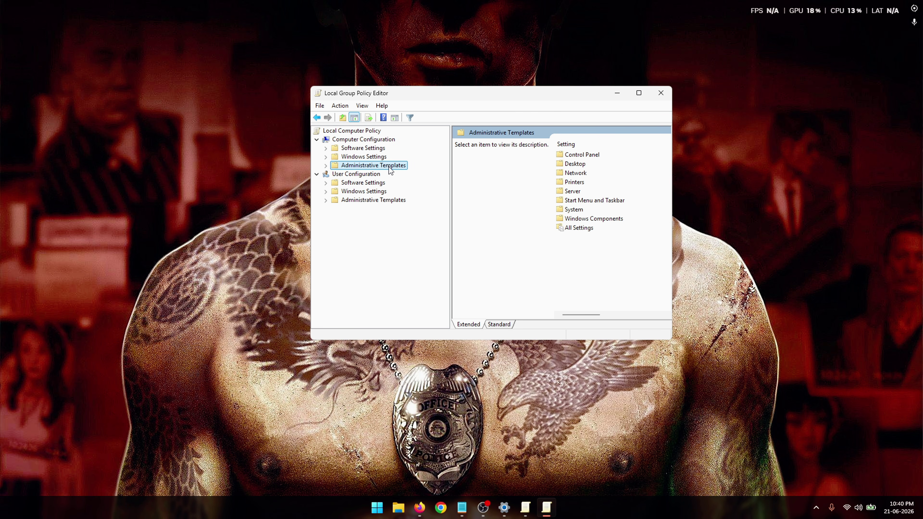
pyautogui.doubleClick(578, 173)
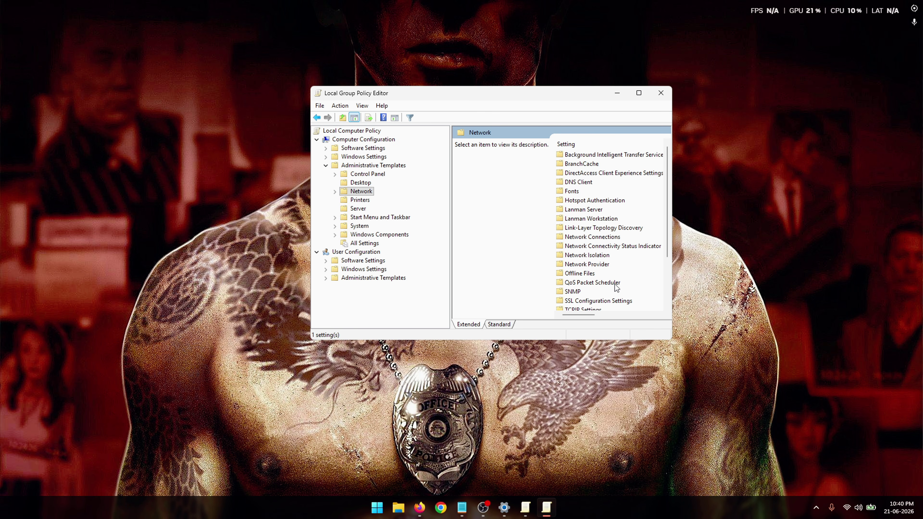
pyautogui.doubleClick(610, 283)
# Enable the Limit reservable bandwidth policy with a bandwidth limit of 0% and apply it.
pyautogui.click(599, 191)
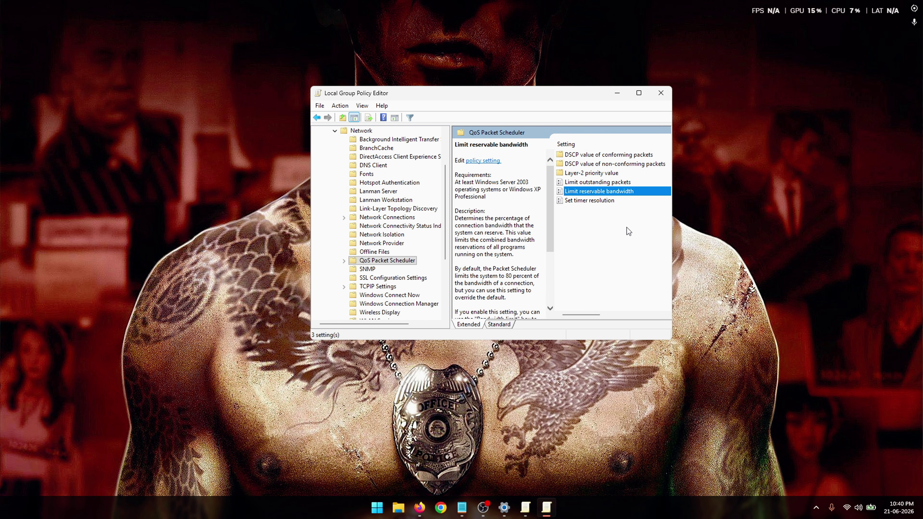
pyautogui.doubleClick(625, 192)
pyautogui.click(36, 87)
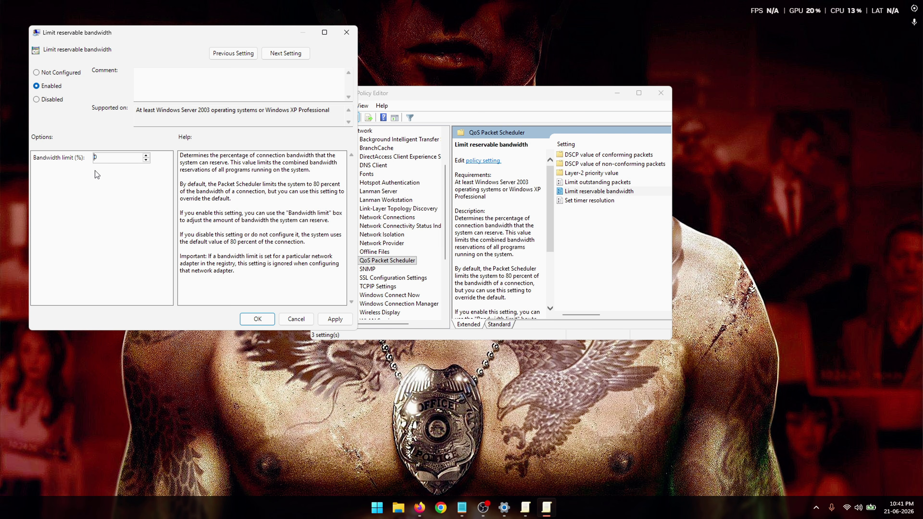
pyautogui.click(333, 319)
pyautogui.click(266, 321)
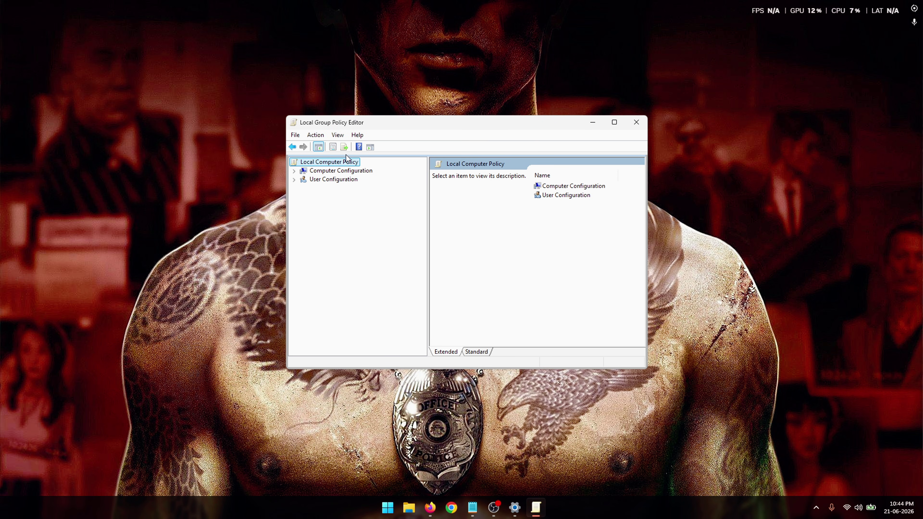
# Open Policy-based QoS under User Configuration, Windows Settings in the policy tree.
pyautogui.doubleClick(294, 179)
pyautogui.click(295, 180)
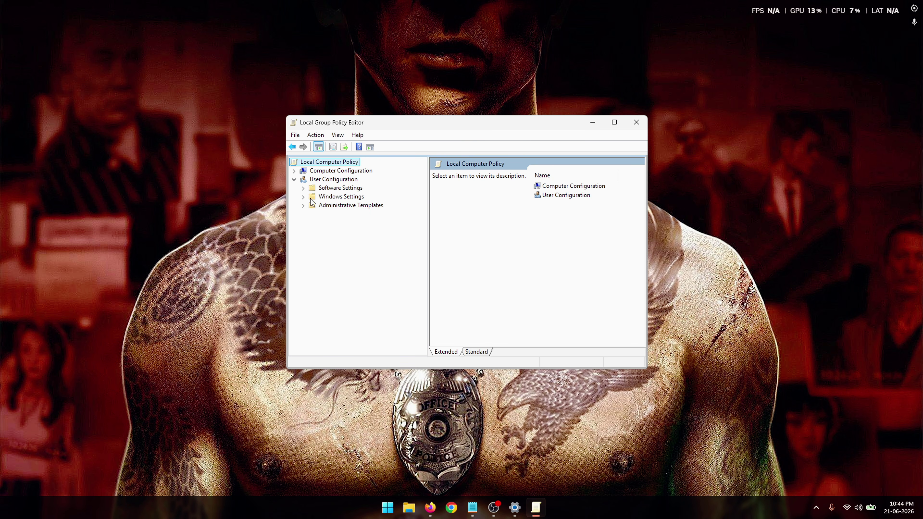
pyautogui.click(303, 196)
pyautogui.click(349, 222)
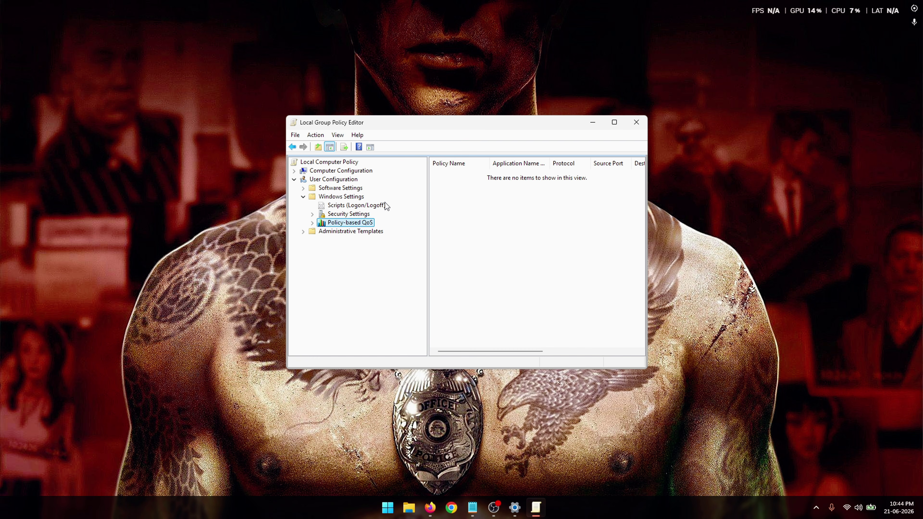
# Start a new QoS policy named FortnitePingFix with a DSCP value specified and limit it to applications with a given executable name.
pyautogui.rightClick(358, 224)
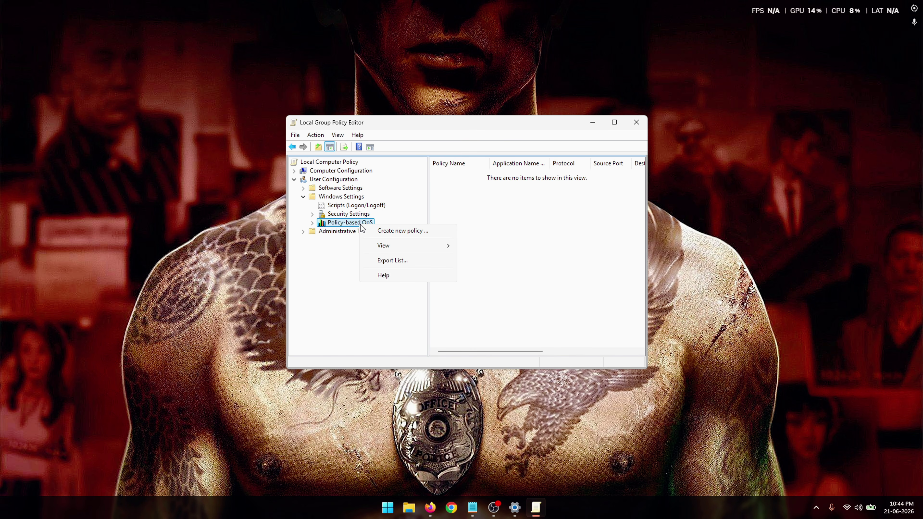
pyautogui.click(438, 232)
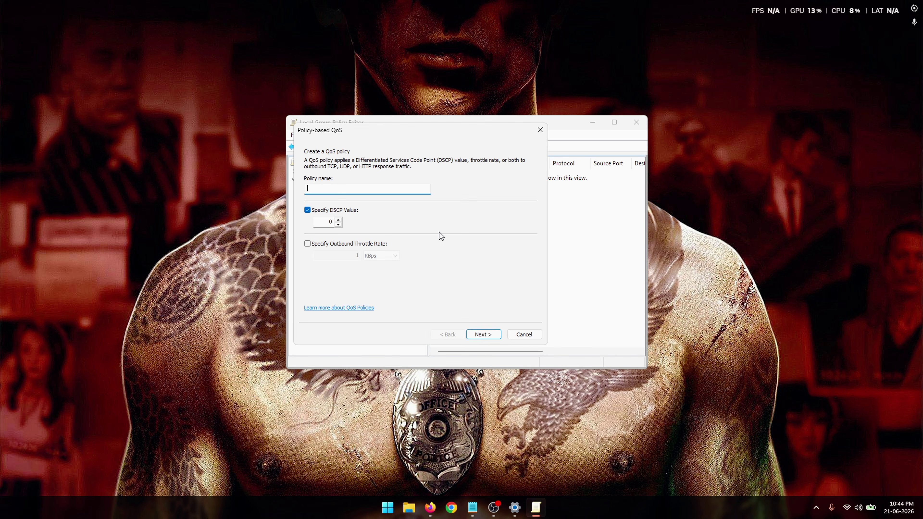
pyautogui.write('FortnitePingFix')
pyautogui.moveTo(327, 222); pyautogui.dragTo(340, 226)
pyautogui.click(496, 335)
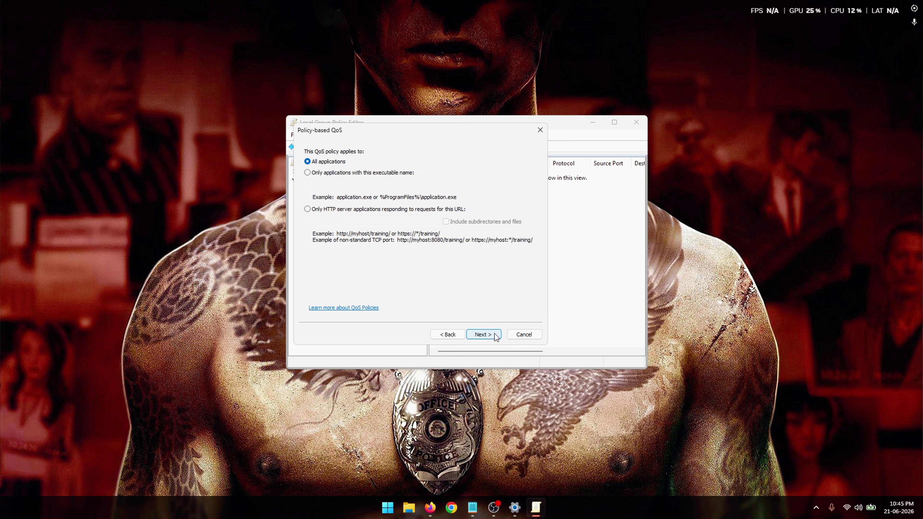
pyautogui.click(308, 173)
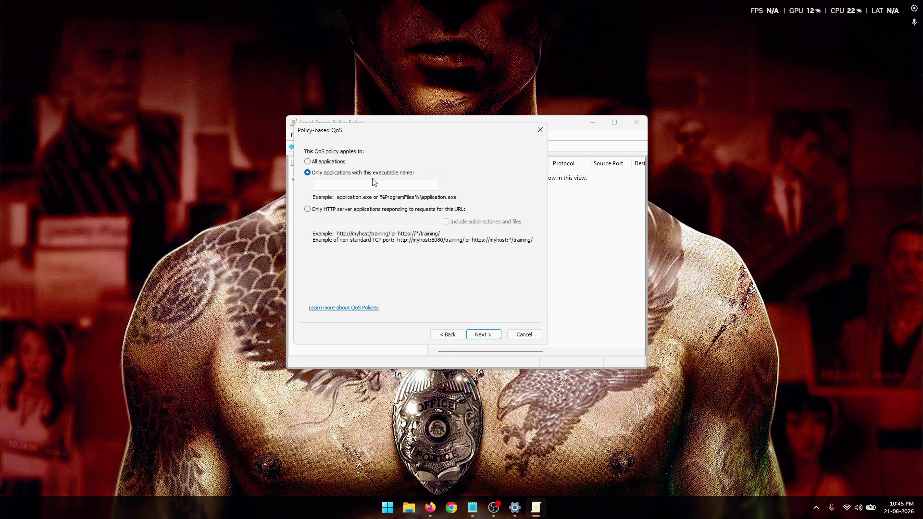
pyautogui.click(365, 182)
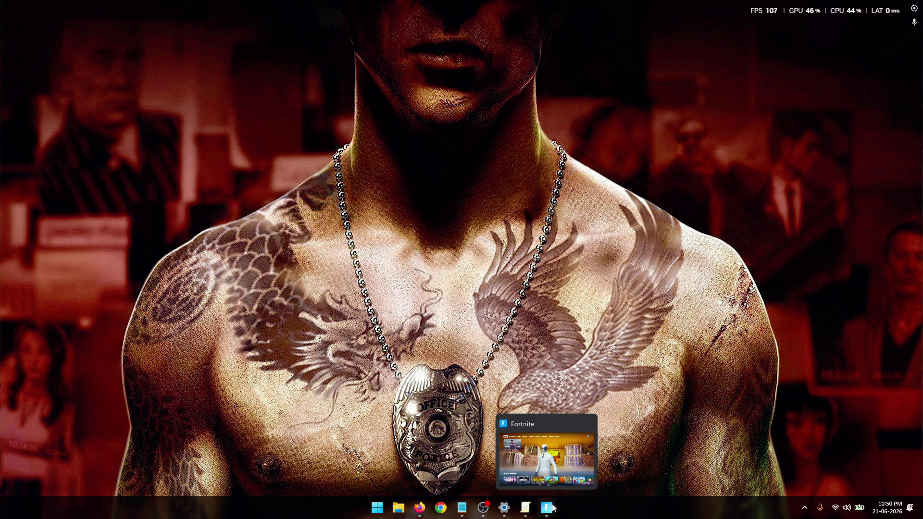
# Bring up the running Fortnite game, start Task Manager and open the file location of the Fortnite process.
pyautogui.click(540, 447)
pyautogui.press('super')
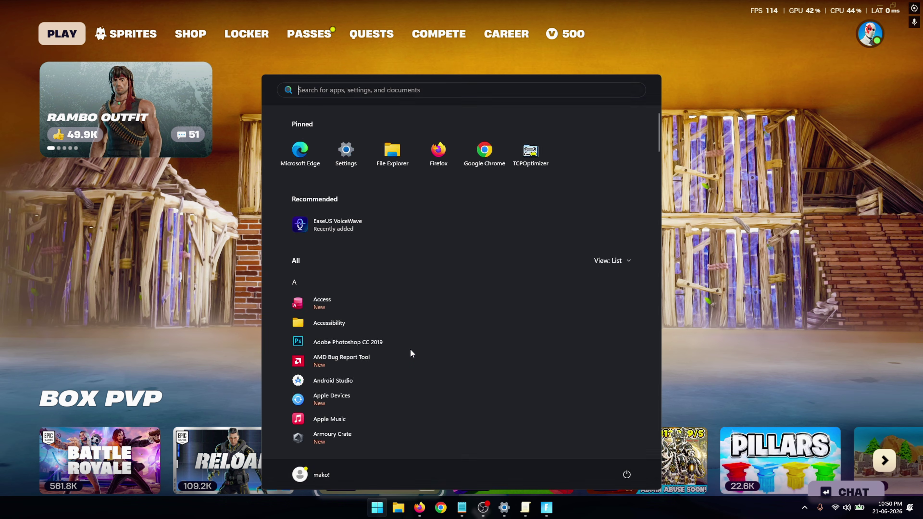
pyautogui.write('taskj')
pyautogui.hotkey('ctrl', 'shift', 'Escape')
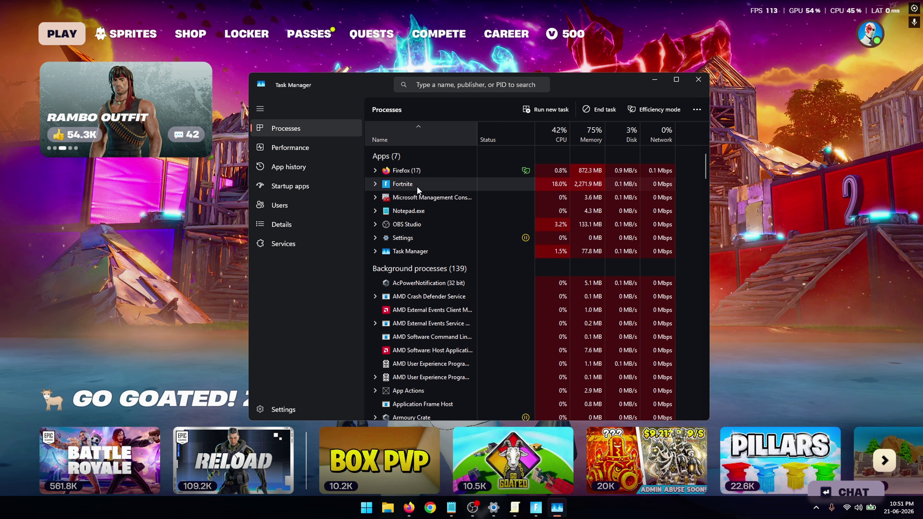
pyautogui.rightClick(416, 185)
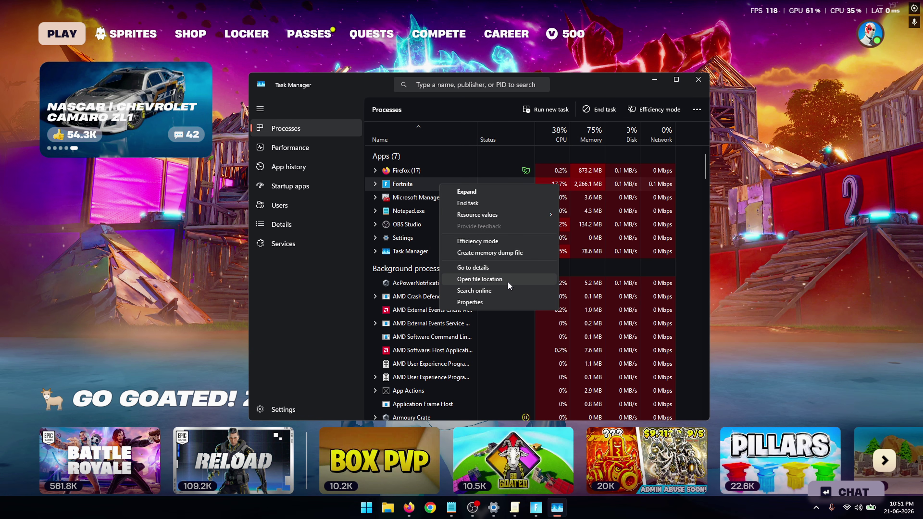
pyautogui.click(473, 280)
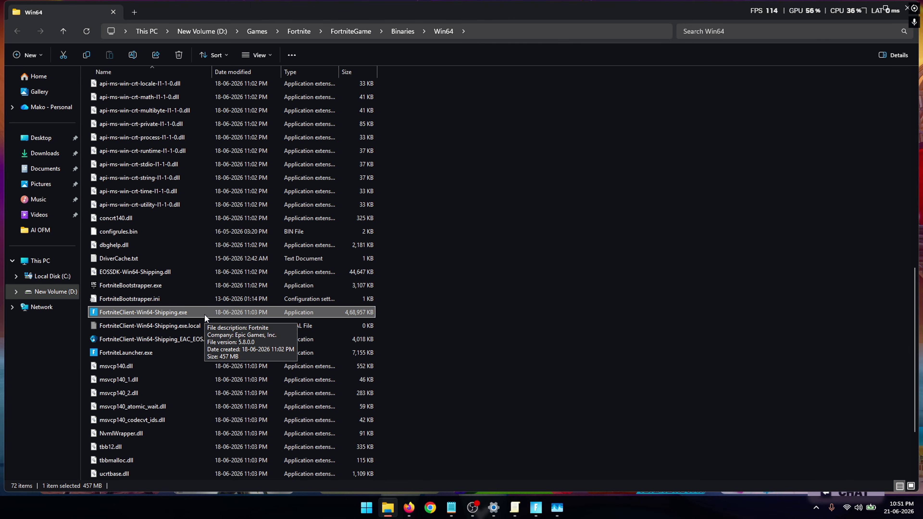
# Copy the full file name of FortniteClient-Win64-Shipping.exe in the Win64 folder without renaming the file.
pyautogui.rightClick(203, 314)
pyautogui.click(282, 337)
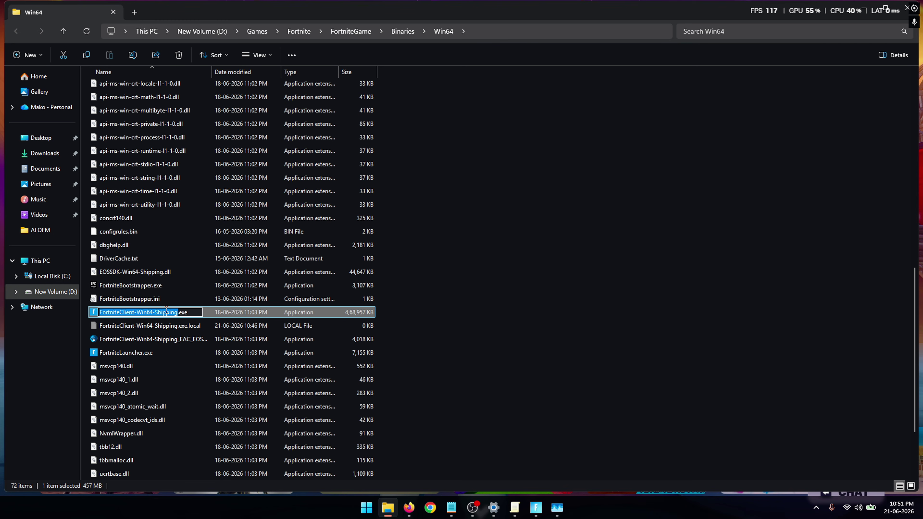
pyautogui.press('Escape')
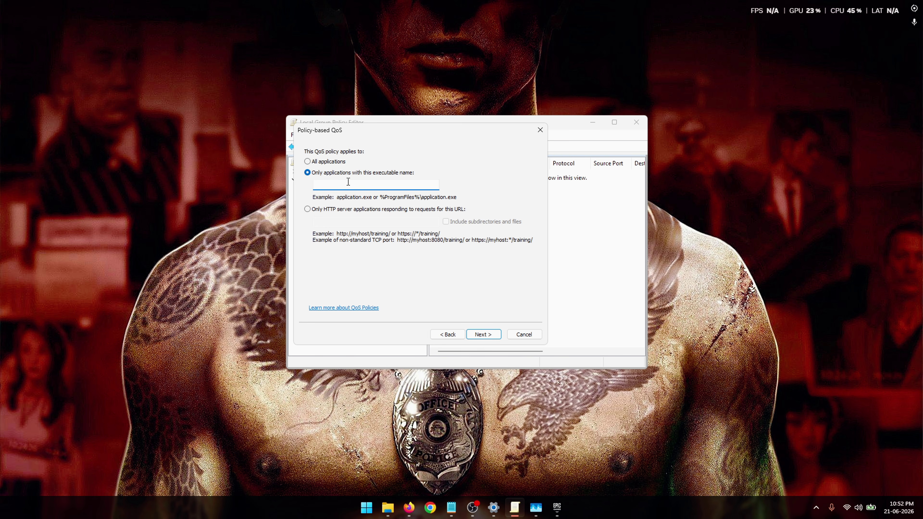
# Set the QoS policy's executable name to FortniteClient-Win64-Shipping.exe and finish it with protocol TCP and any source and destination port.
pyautogui.write('FortniteClient-Win64-Shipping.exe')
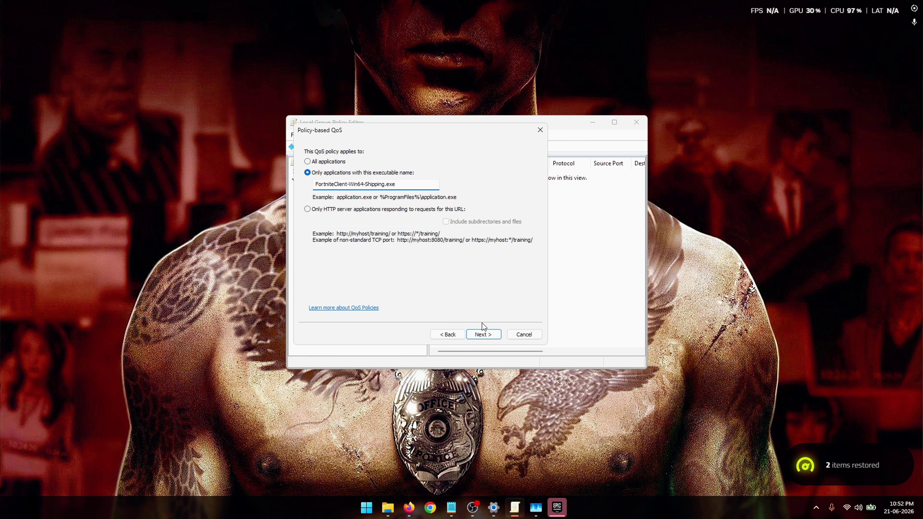
pyautogui.click(482, 333)
pyautogui.click(484, 334)
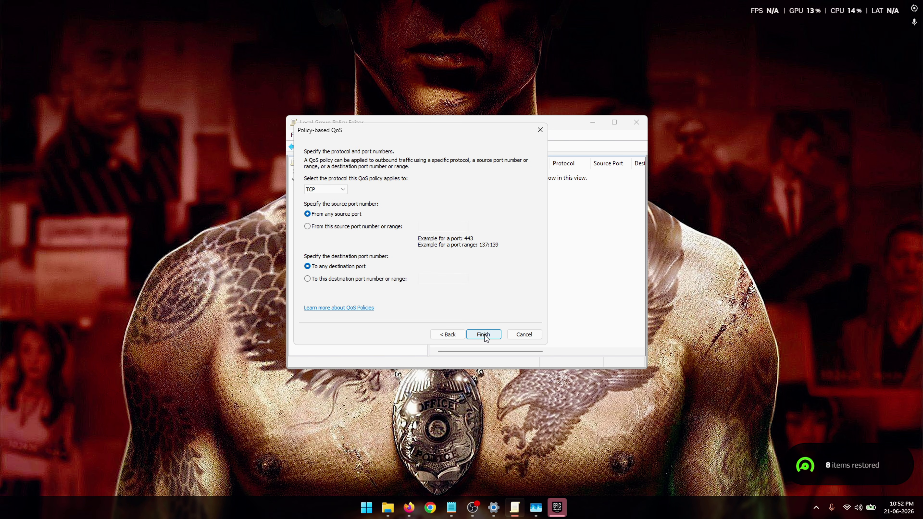
pyautogui.click(487, 334)
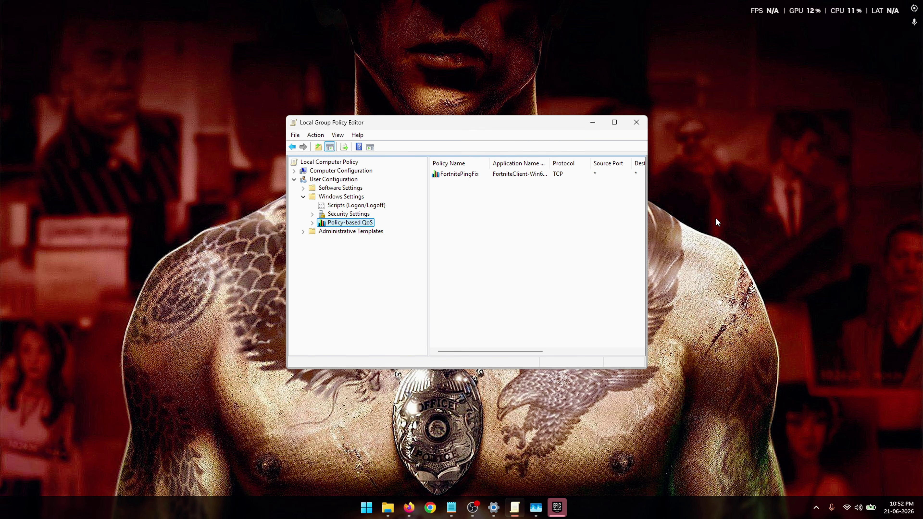